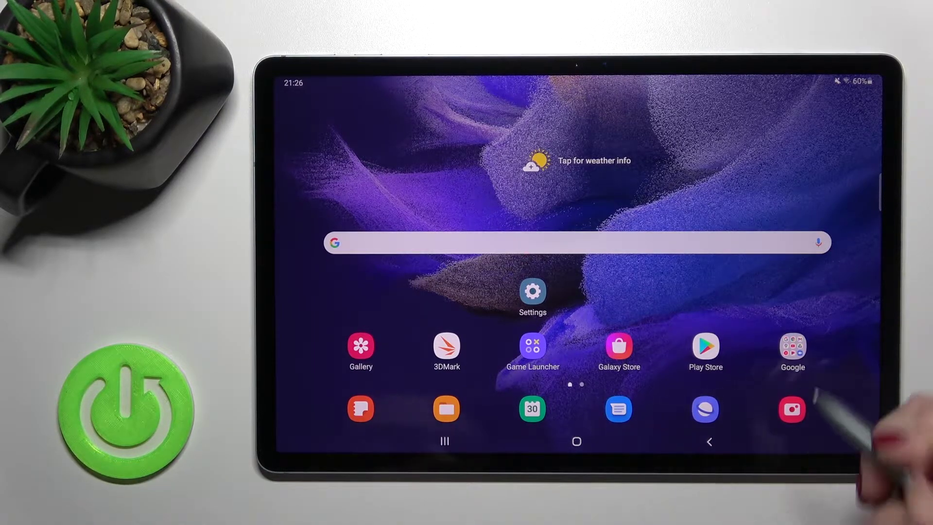
# Step: Launch the Google app from the home screen's Google folder
pyautogui.click(792, 346)
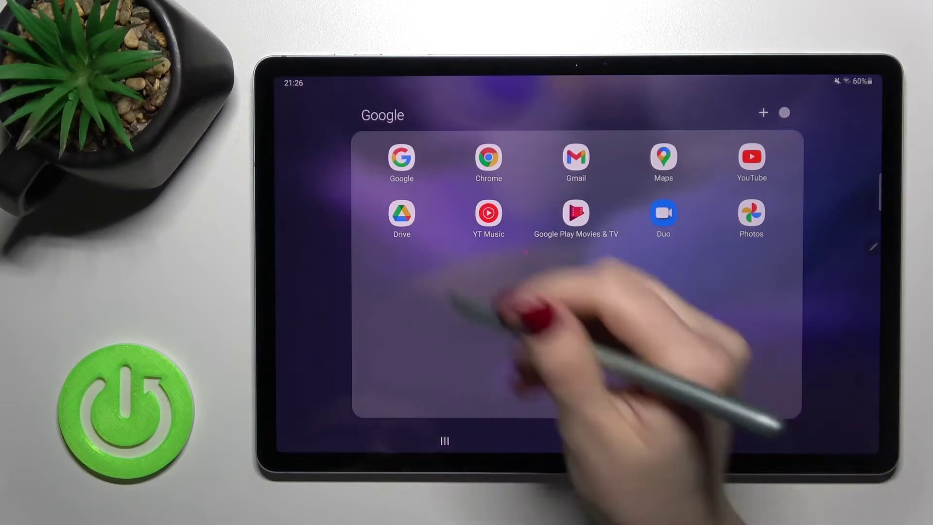
pyautogui.click(402, 158)
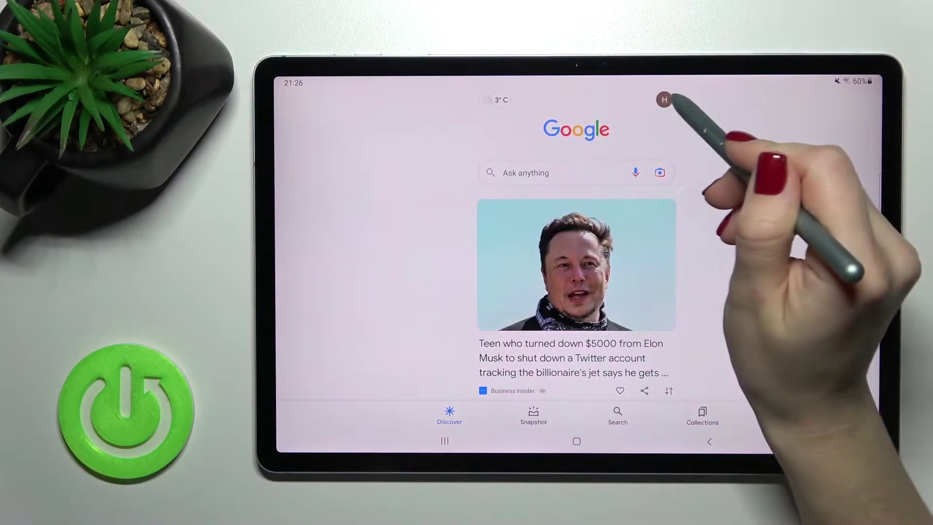
# Step: Reach the Google Assistant settings through the account menu's Settings entry
pyautogui.click(664, 99)
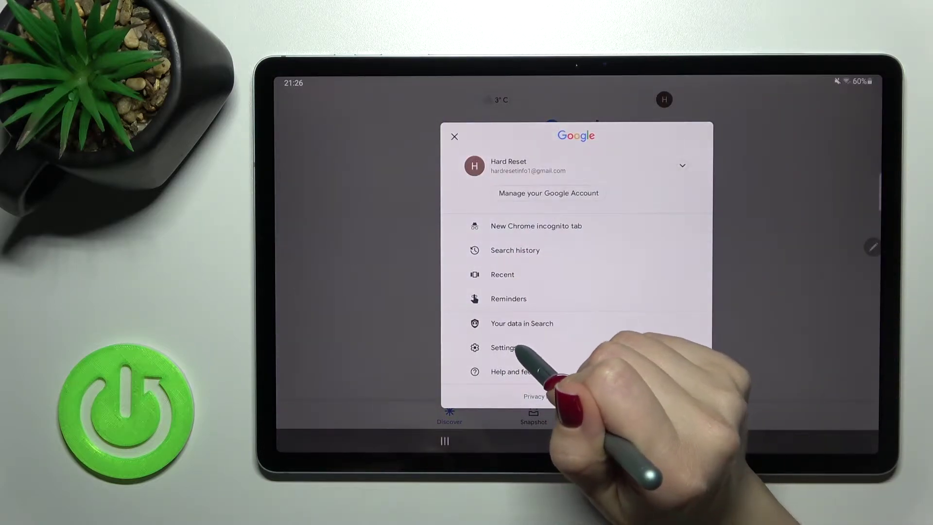
pyautogui.click(503, 347)
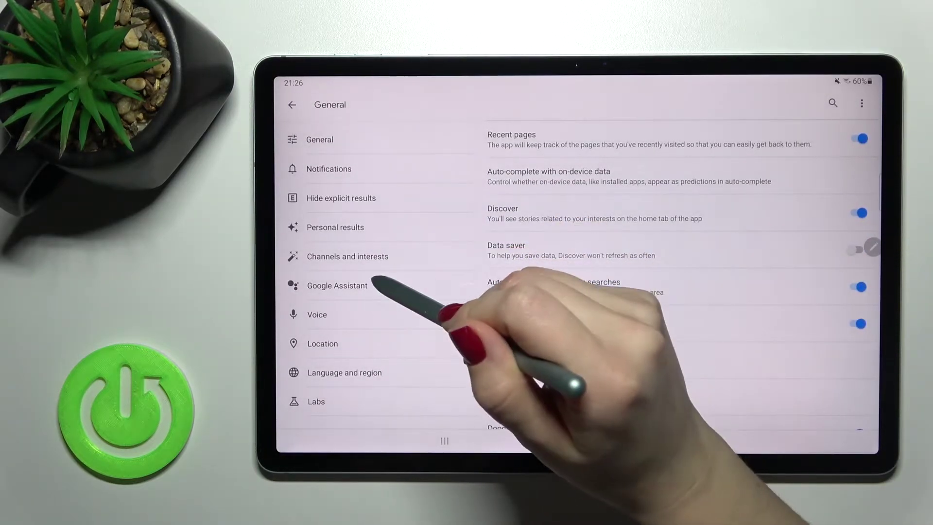
pyautogui.click(338, 285)
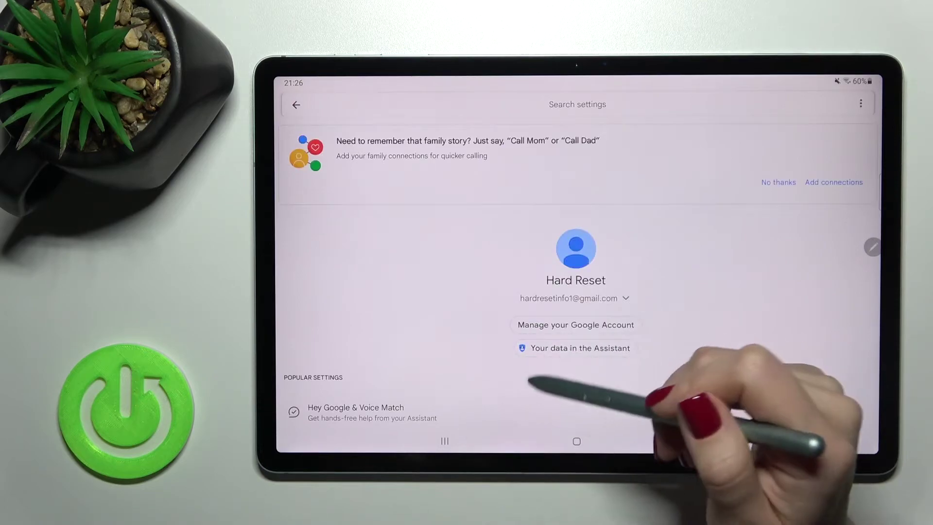
pyautogui.scroll(-5, 583, 328)
pyautogui.scroll(-5, 583, 328)
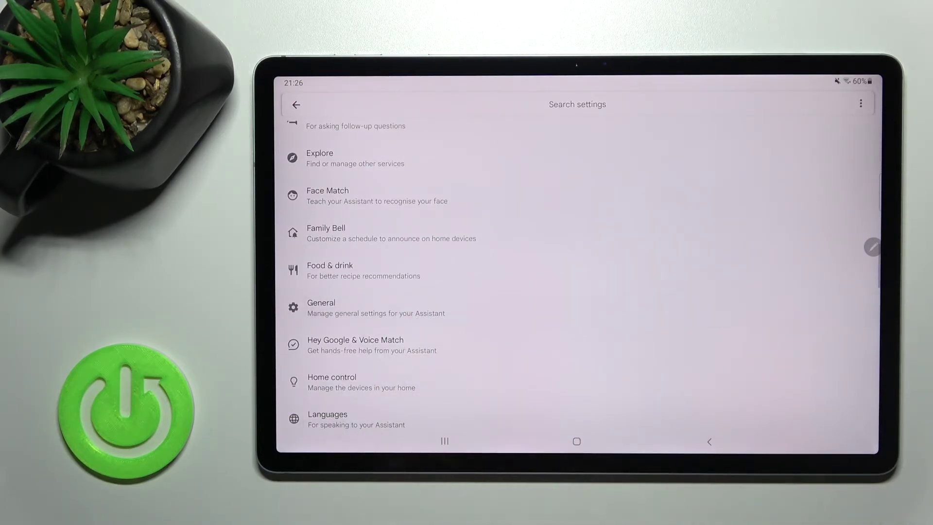
# Step: Turn Google Assistant on in its General settings and confirm with TURN ON
pyautogui.click(321, 306)
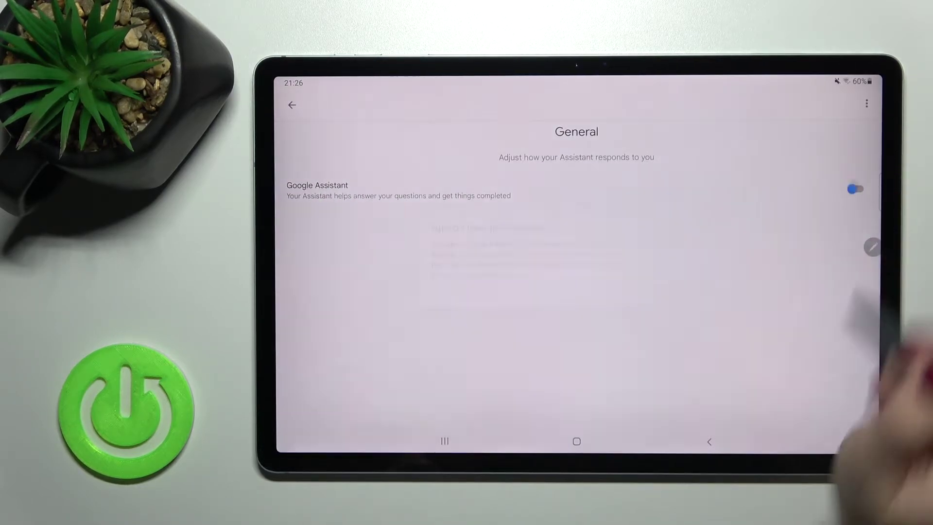
pyautogui.click(857, 189)
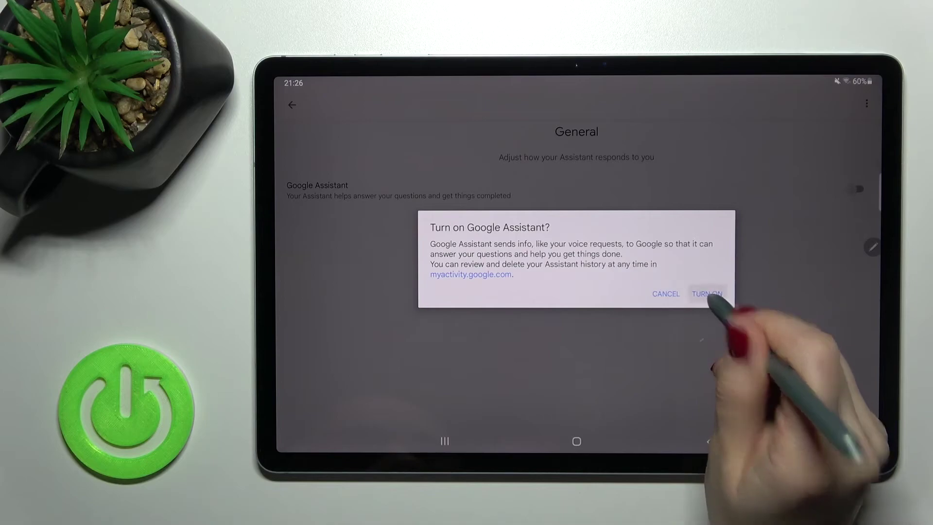
pyautogui.click(707, 294)
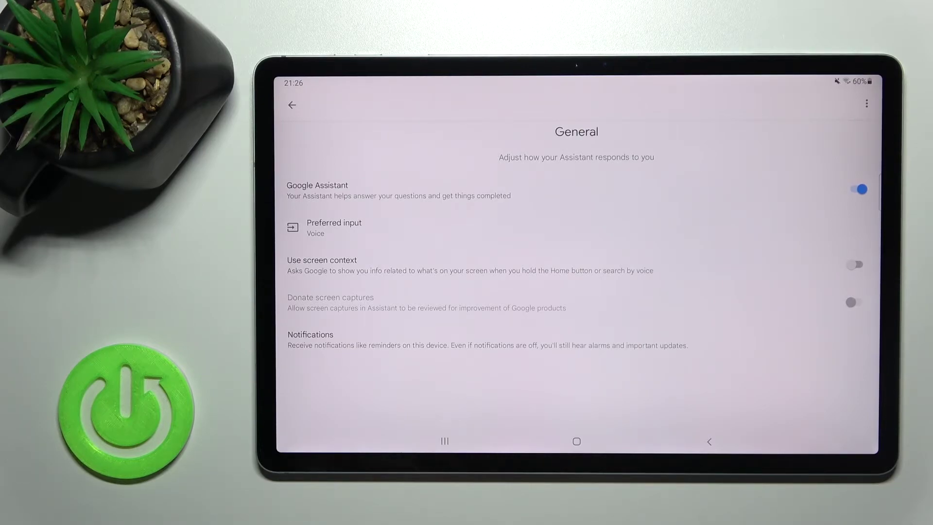
# Step: Close the Google app from recent apps, returning to the home screen
pyautogui.click(445, 441)
pyautogui.moveTo(576, 240); pyautogui.dragTo(762, 178)
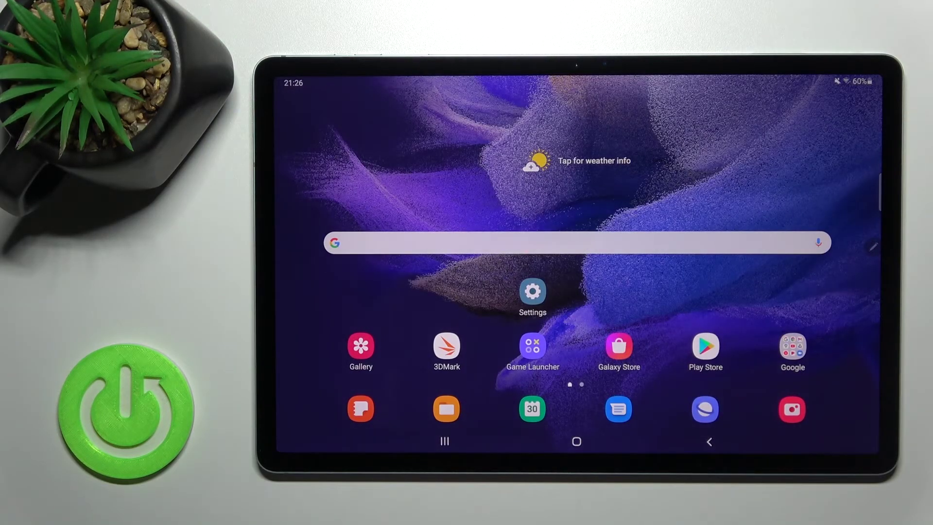